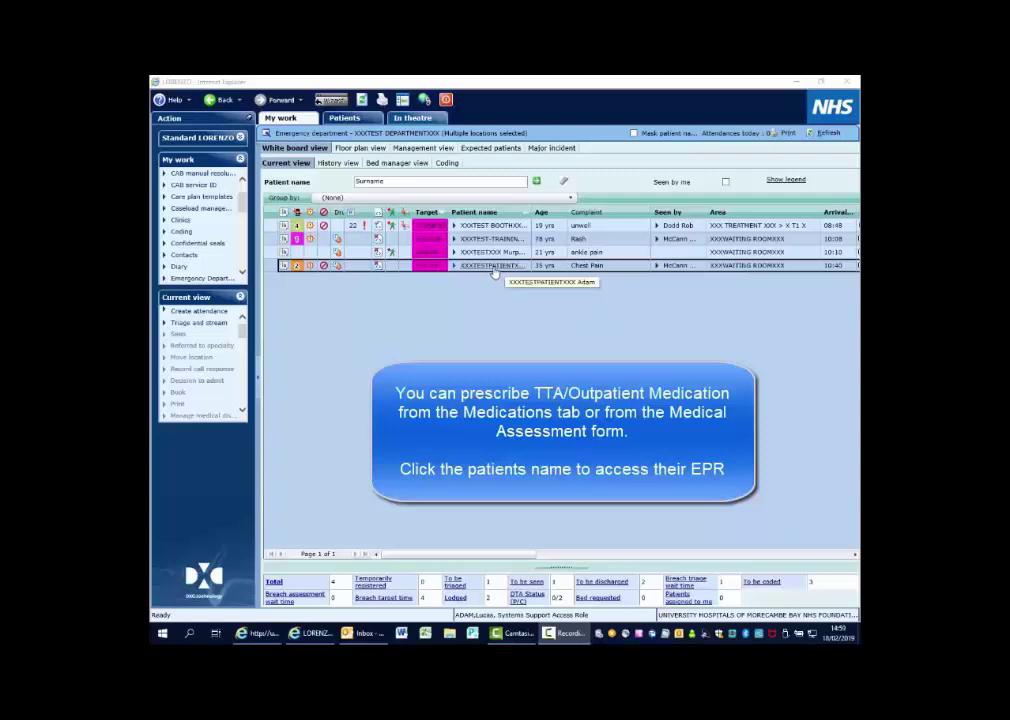
Open the test patient's EPR by selecting their name on the ED whiteboard
click(494, 270)
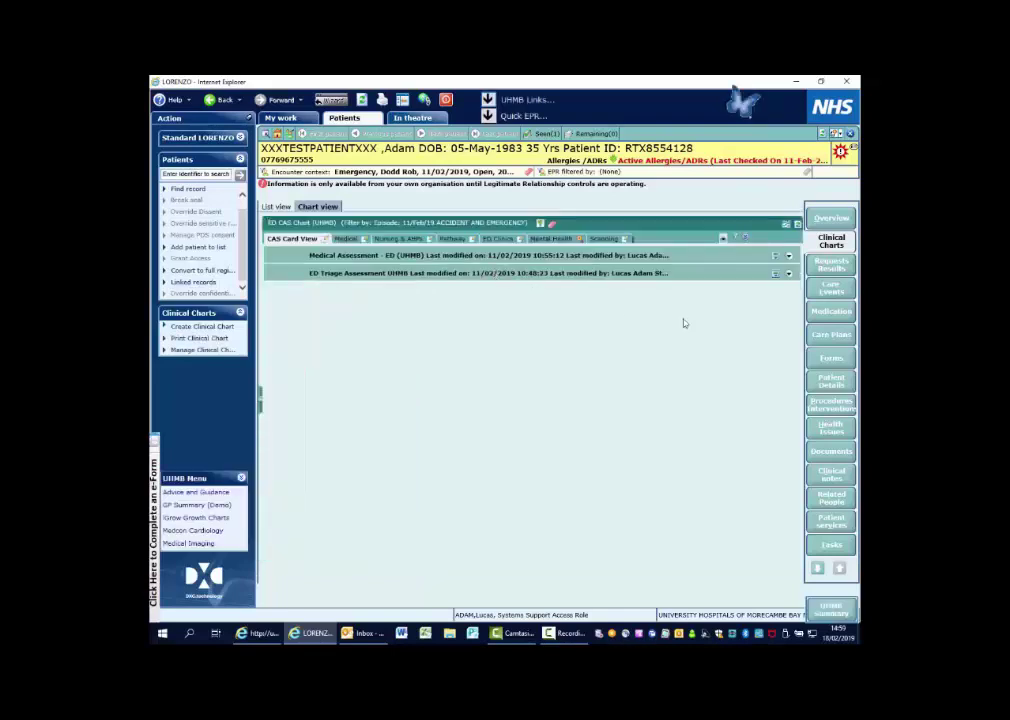
Go to the patient's Medication record and choose Outpatient medication for a new prescription
click(829, 313)
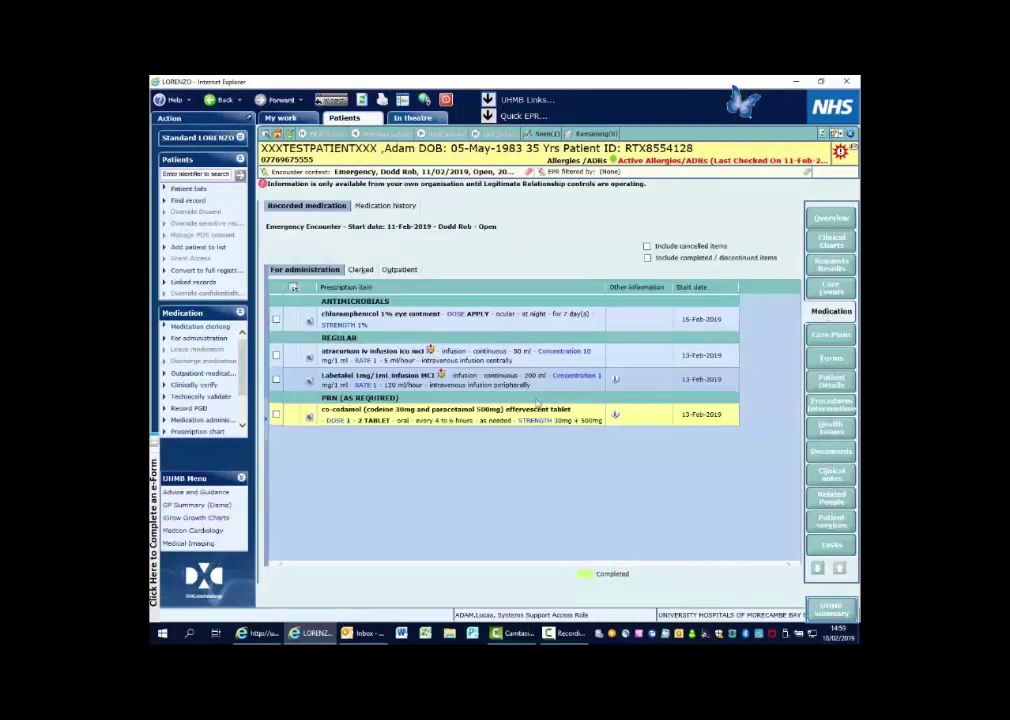
click(210, 375)
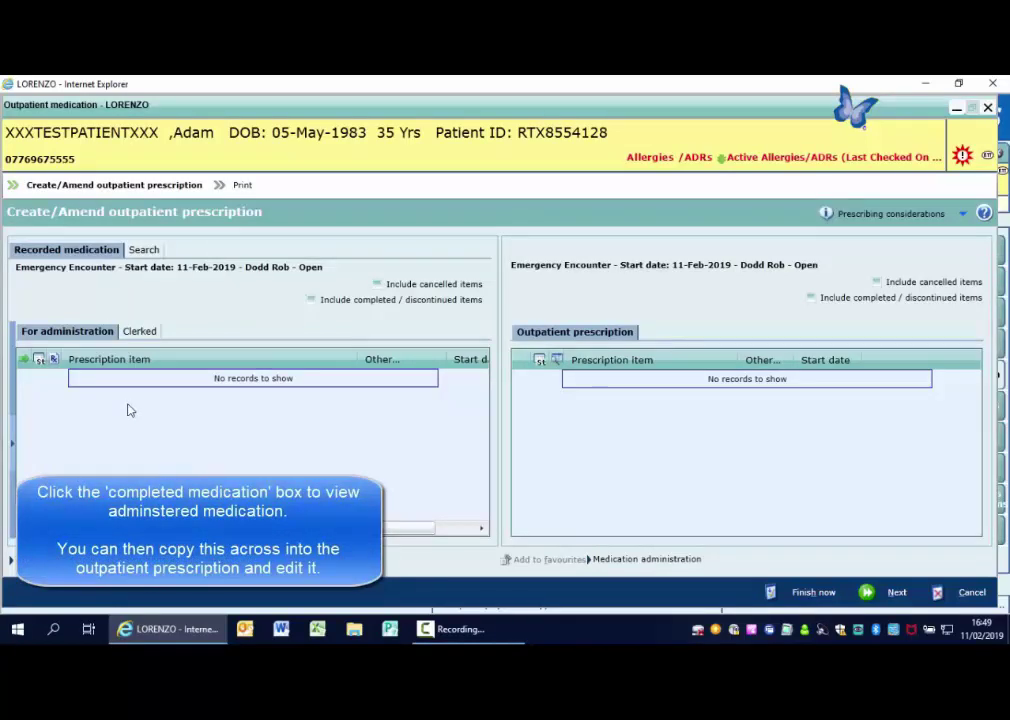
Include completed/discontinued items and copy amoxicillin 250mg capsules across to the outpatient prescription
click(310, 300)
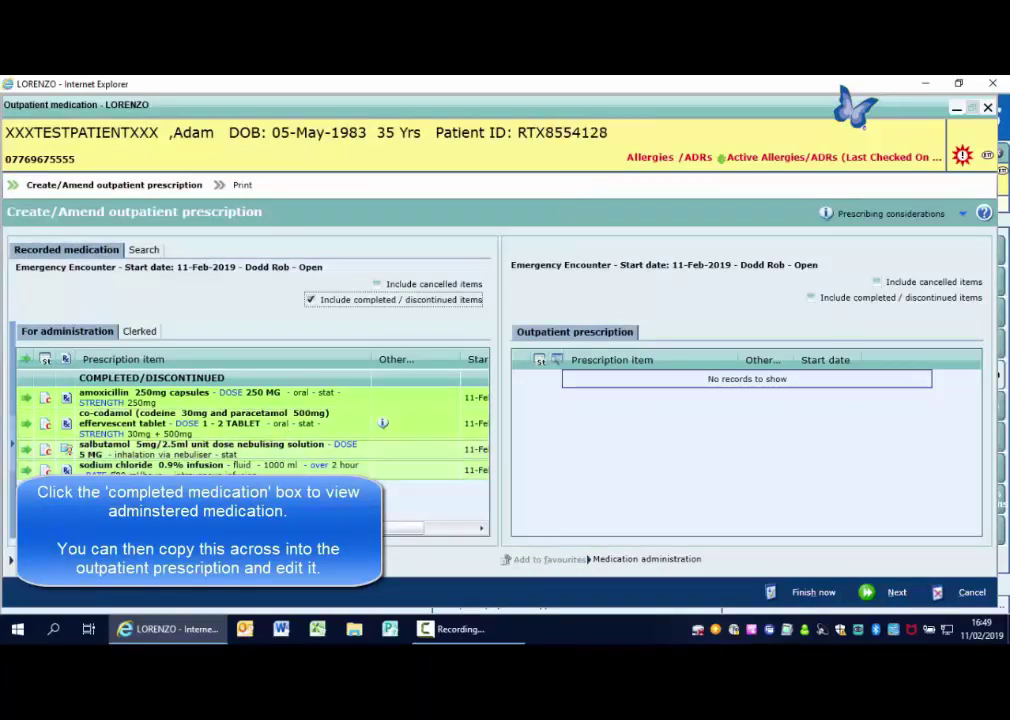
click(26, 399)
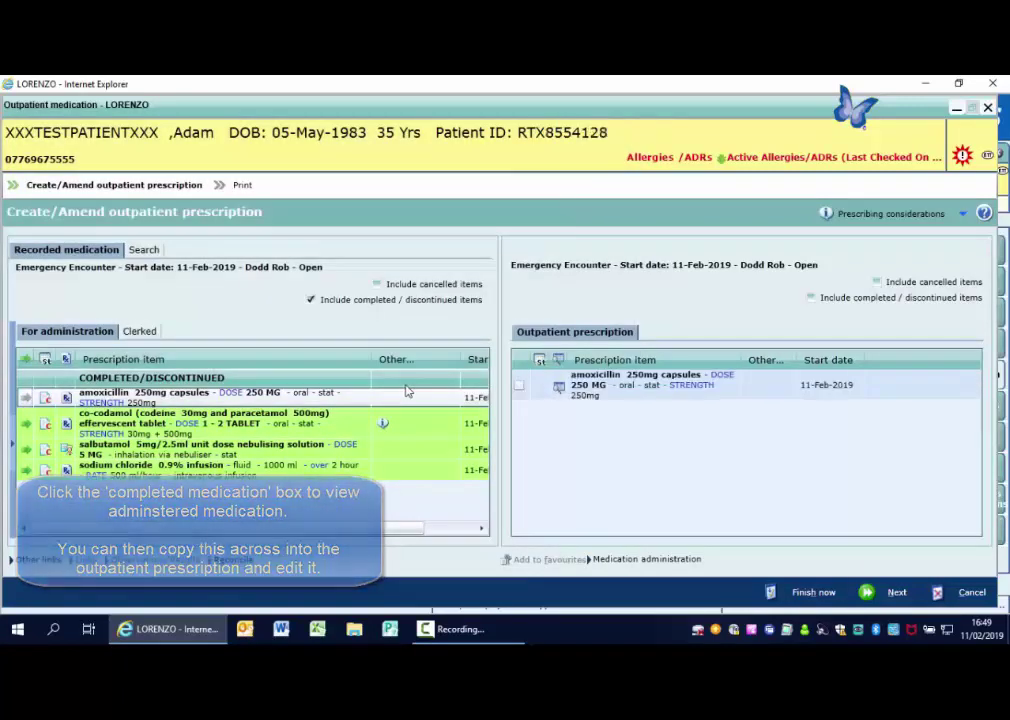
Change the amoxicillin frequency from STAT to THREE times a DAY, for 7 days
click(561, 395)
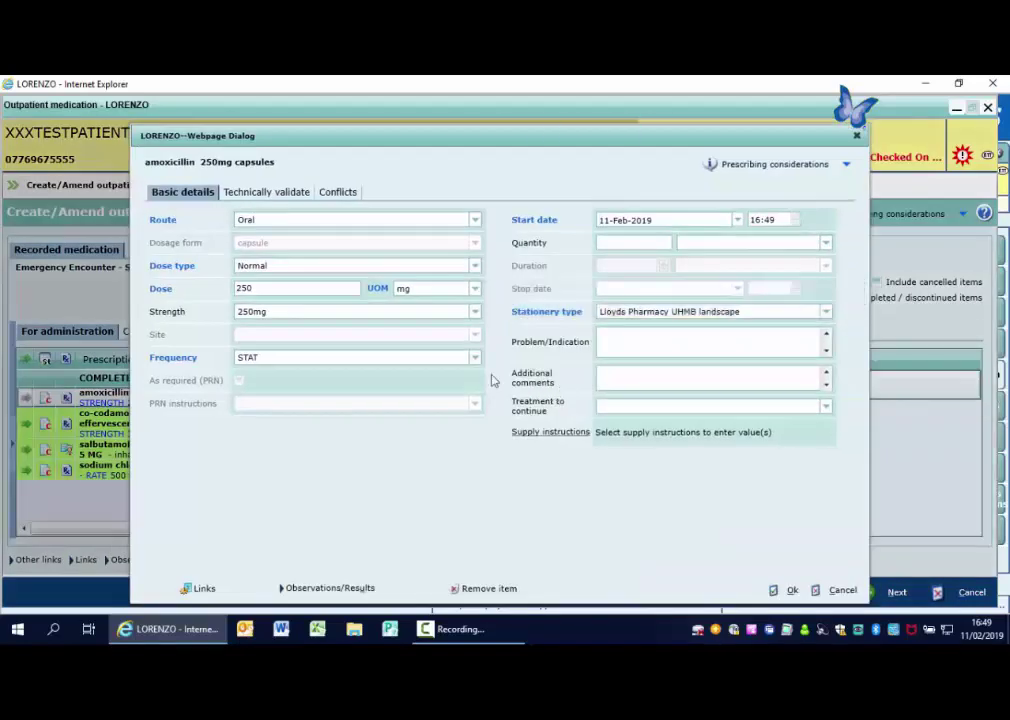
click(475, 358)
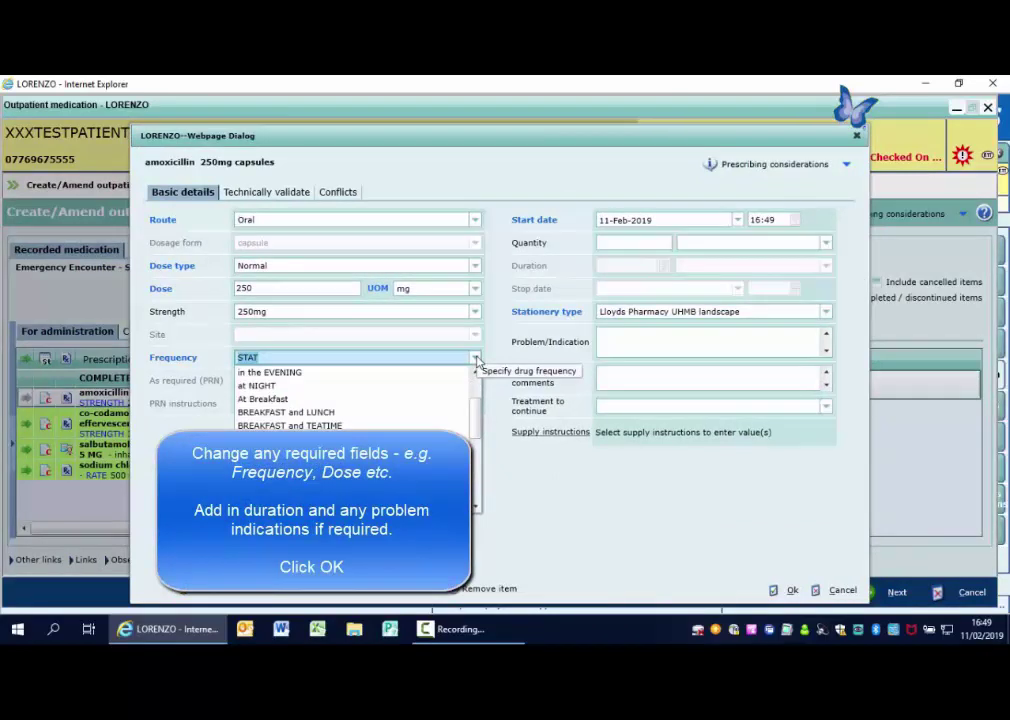
click(476, 359)
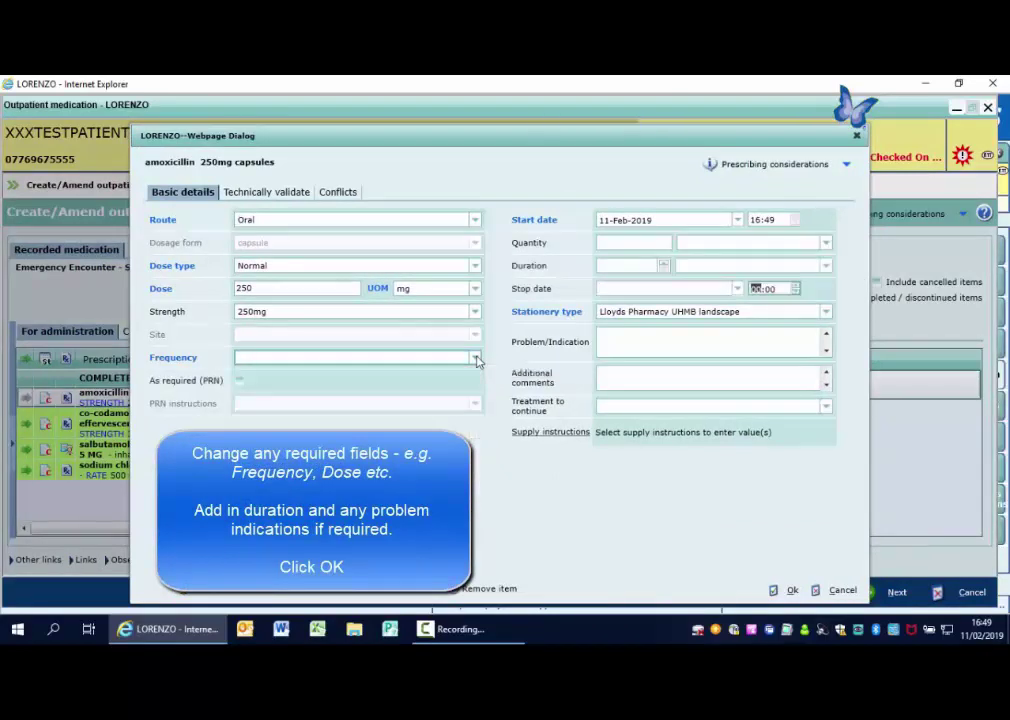
click(476, 359)
text(t)
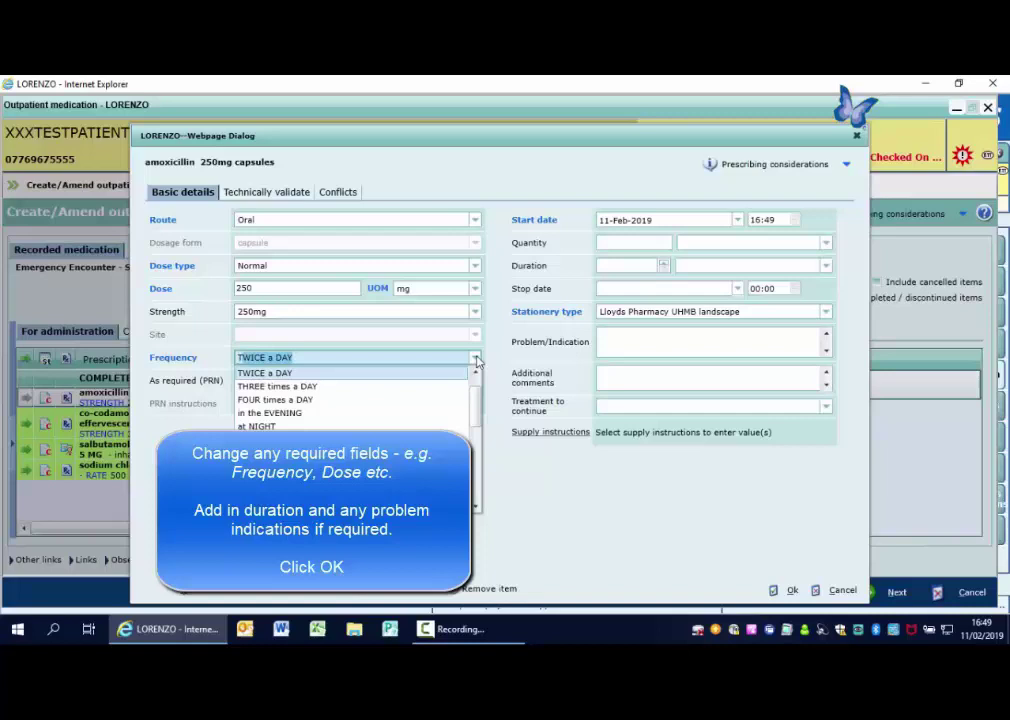
click(361, 387)
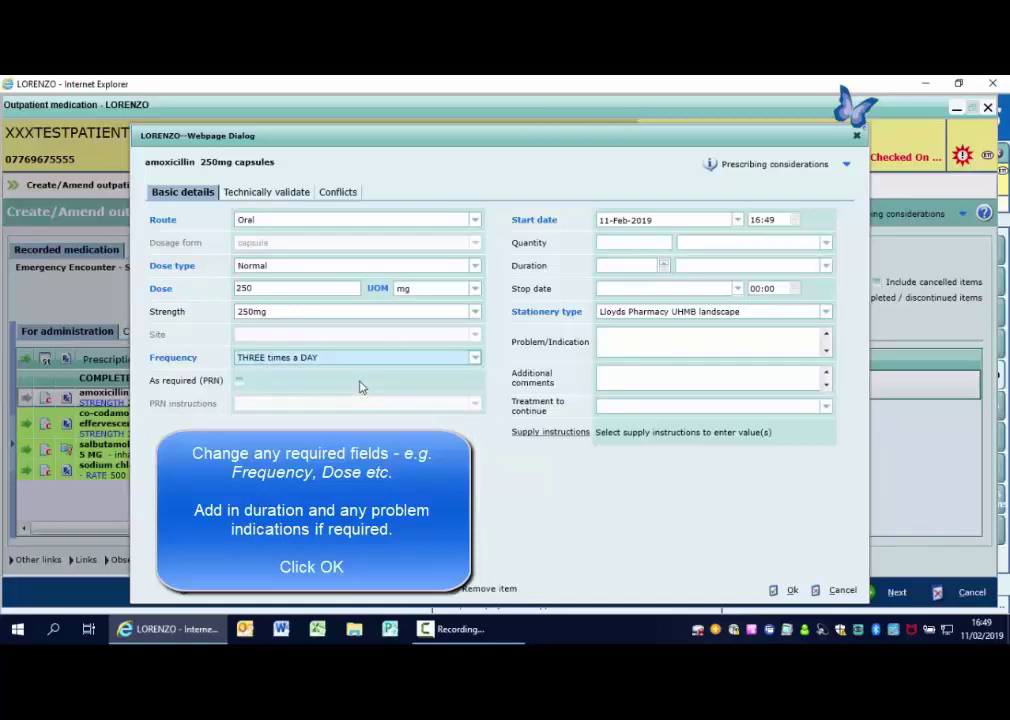
click(612, 264)
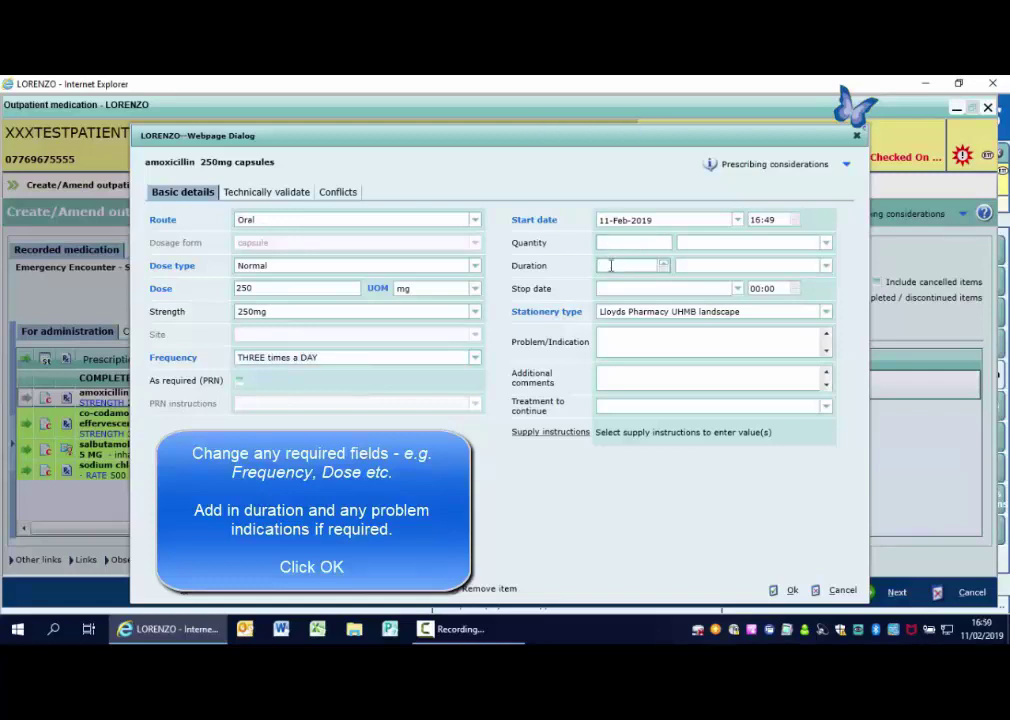
text(7)
key(Tab)
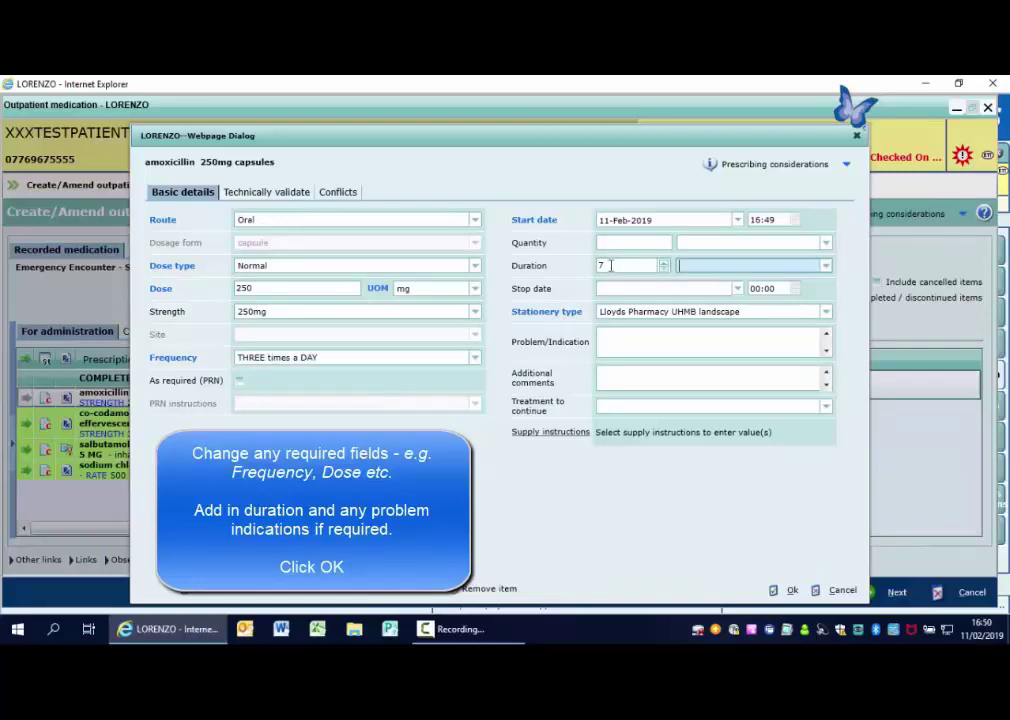
key(Return)
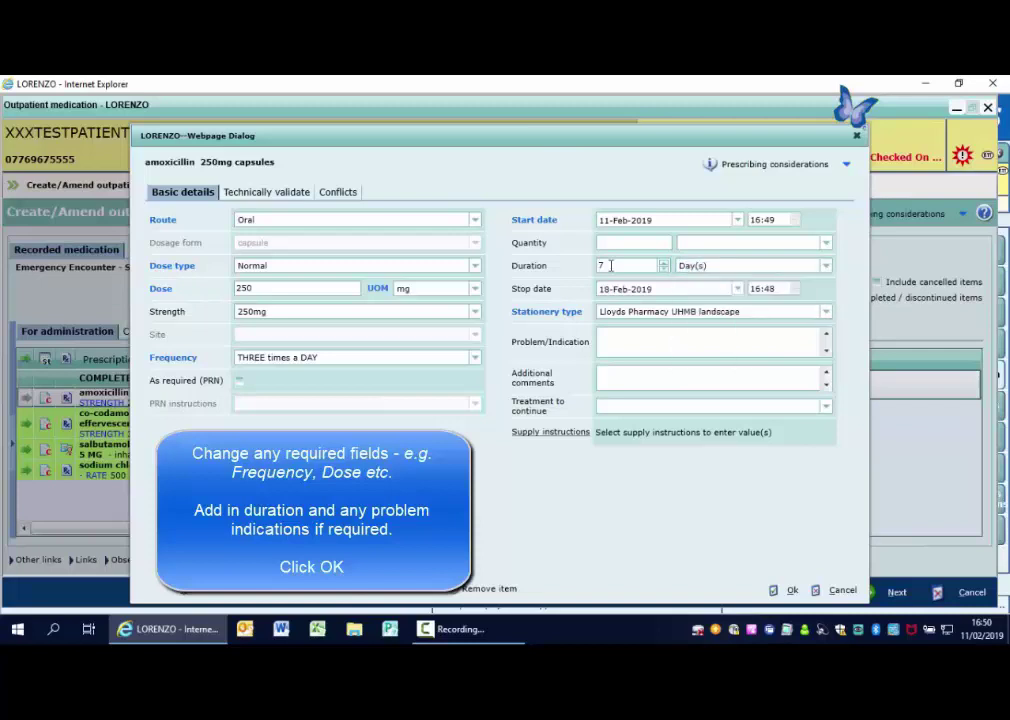
Set Acute respiratory failure as the amoxicillin indication and save the item
click(682, 349)
click(682, 349)
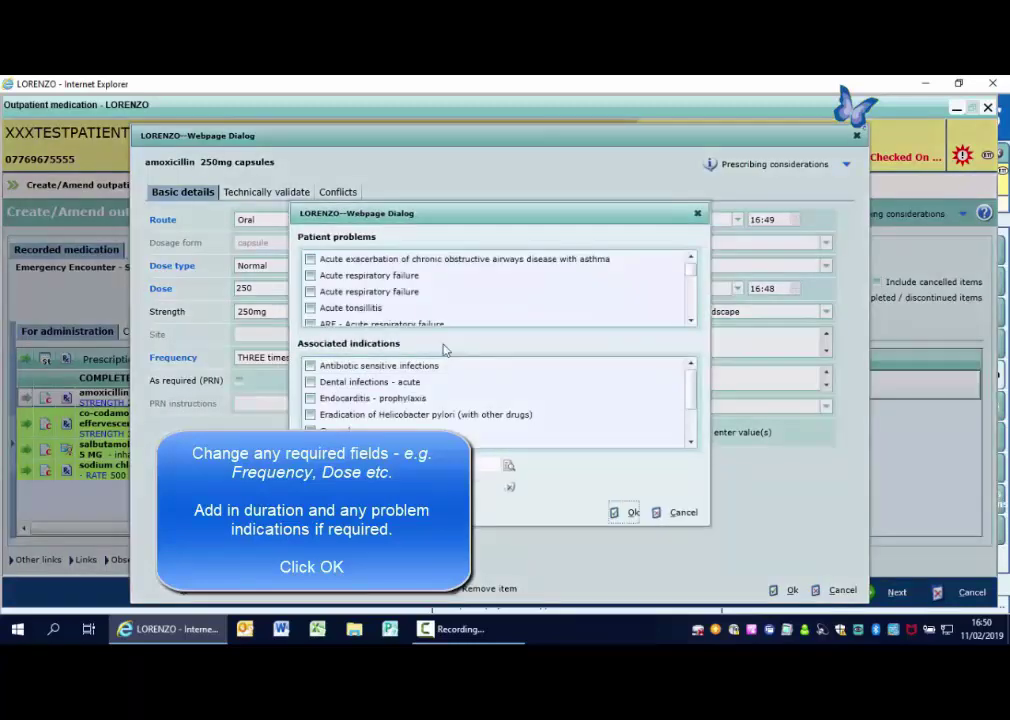
click(311, 292)
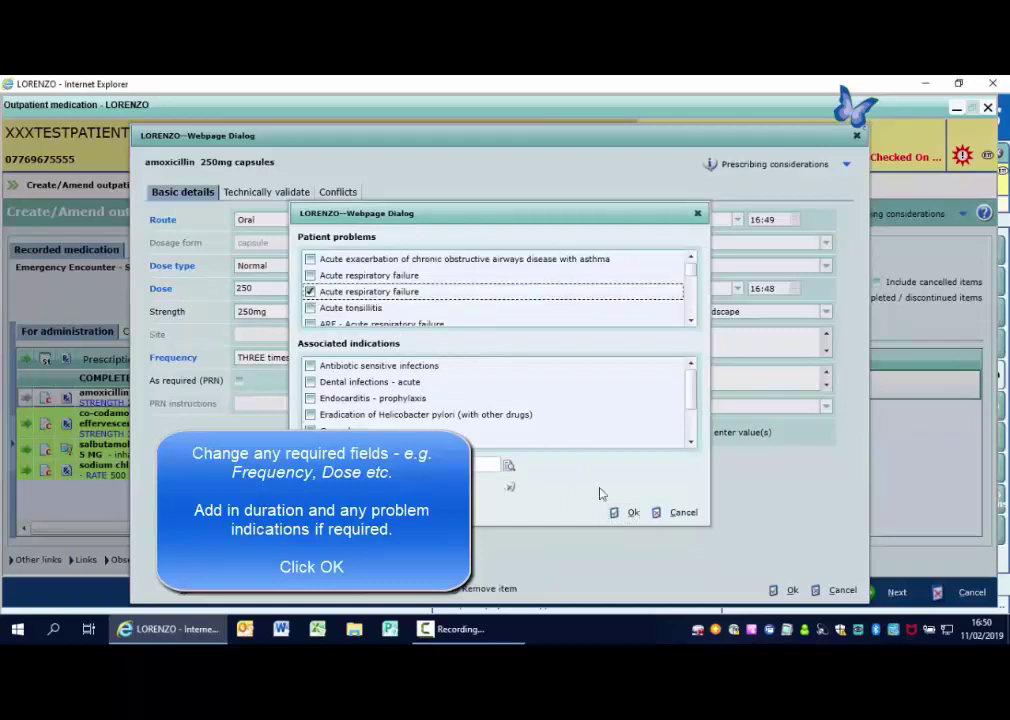
click(627, 514)
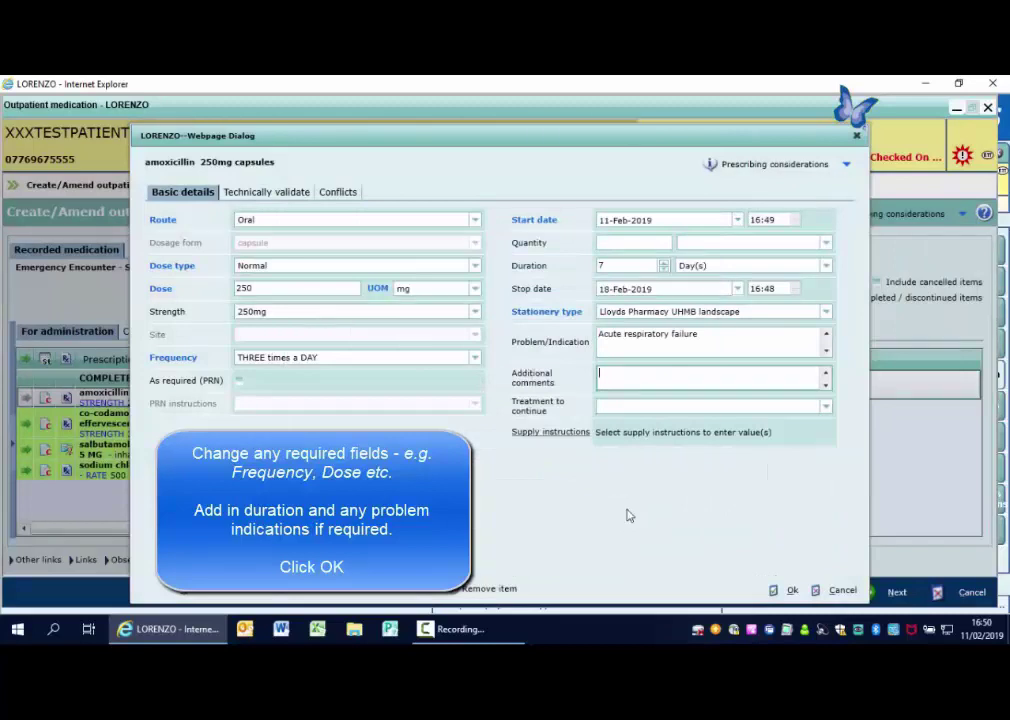
click(793, 591)
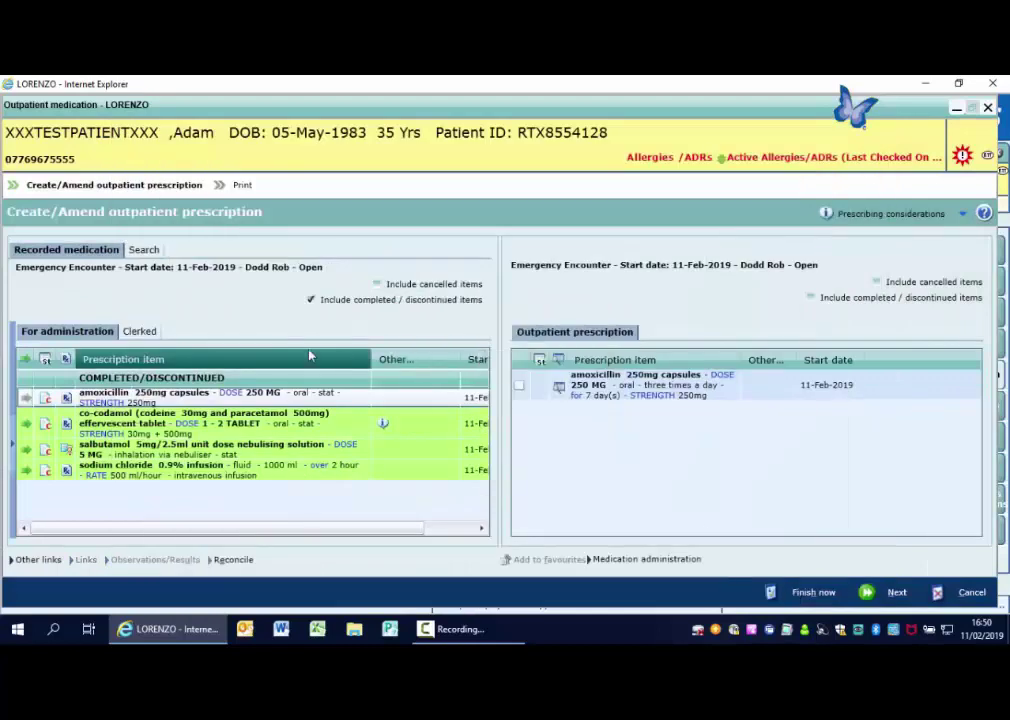
Search the drug catalogue for 'salbu' and open salbutamol's prescribing options
click(143, 251)
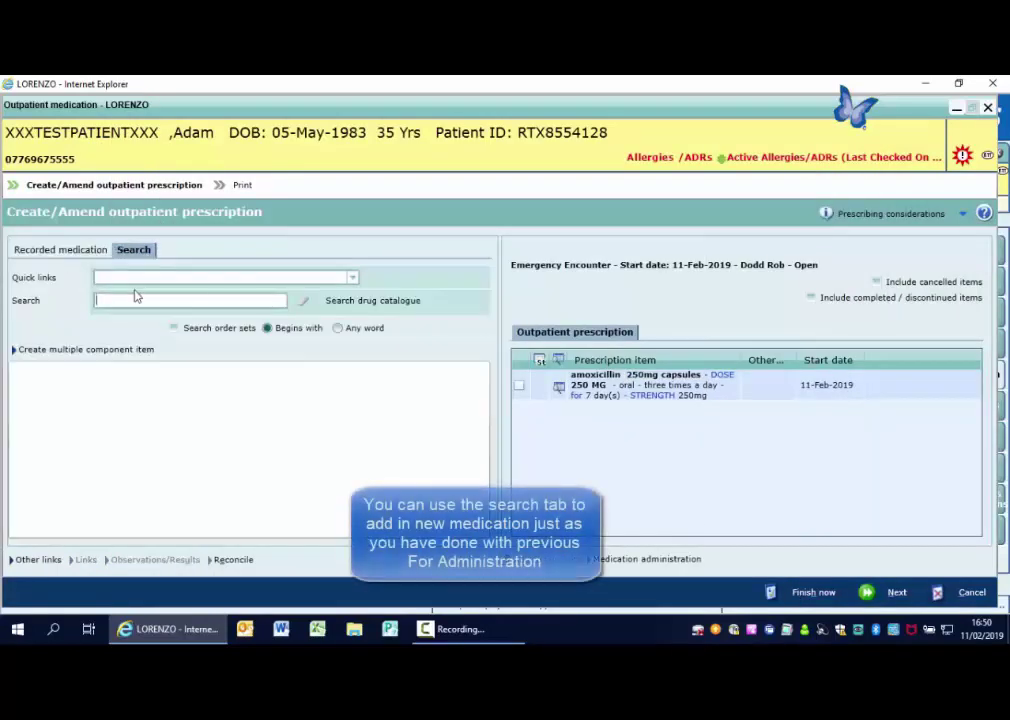
click(136, 298)
text(salbu)
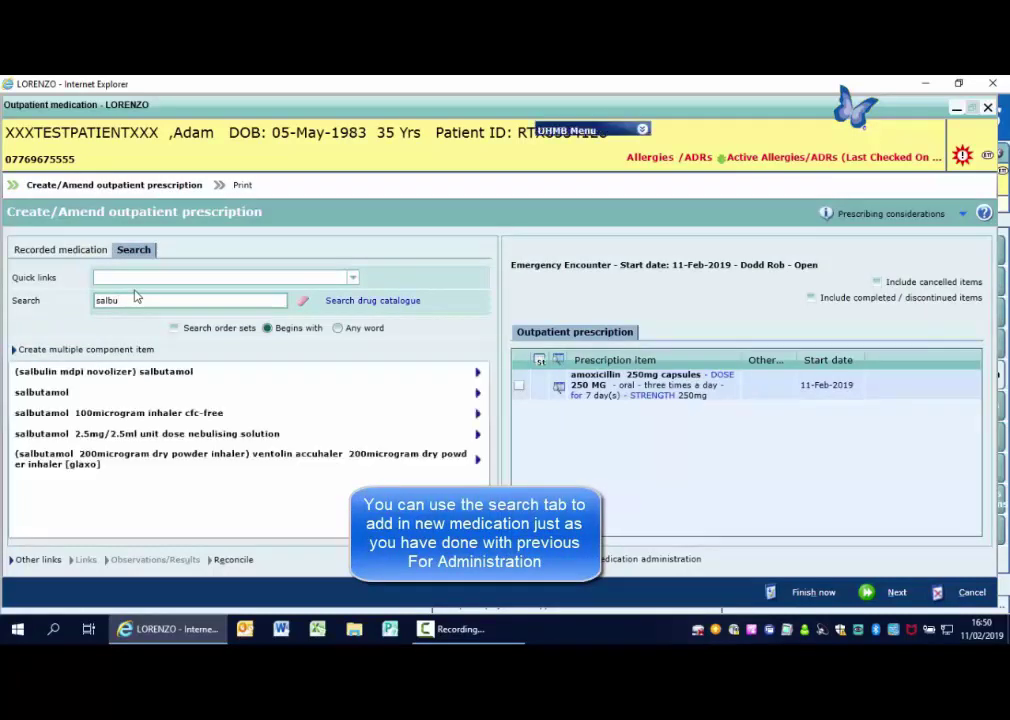
click(44, 396)
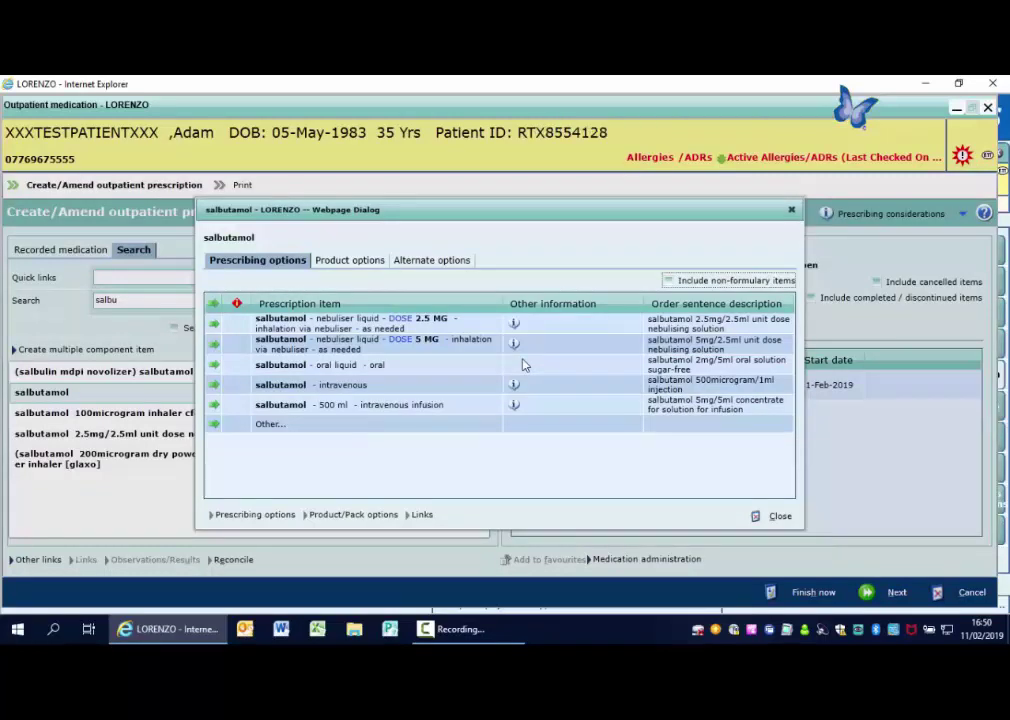
Prescribe salbutamol 2.5 mg nebuliser as needed, FOUR times a DAY for 7 Day(s)
click(213, 325)
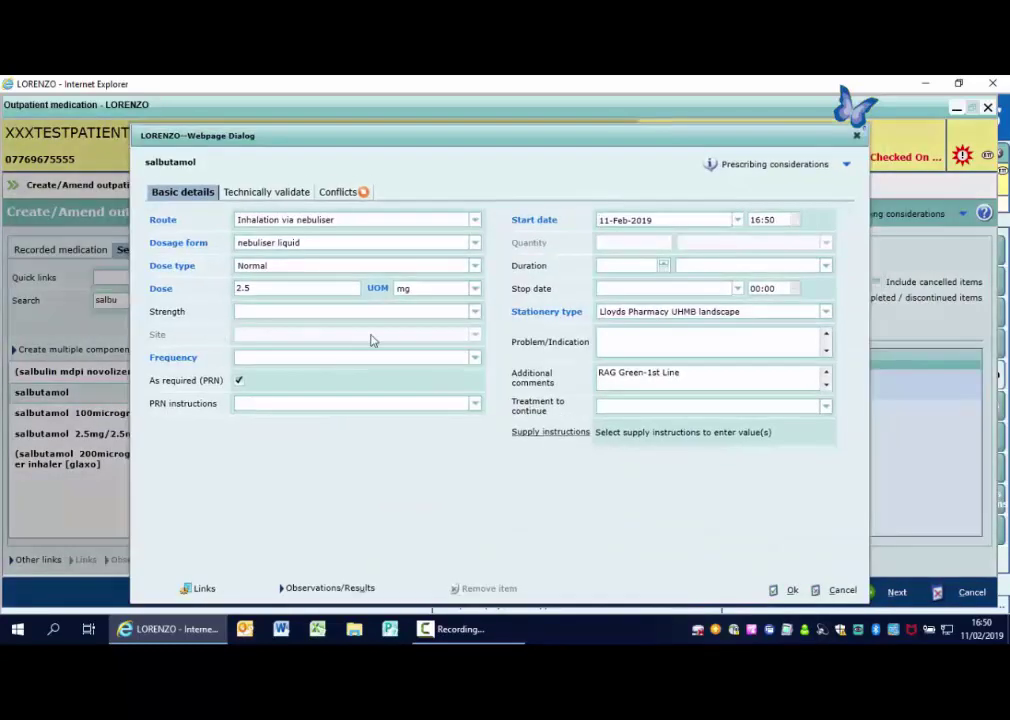
click(475, 358)
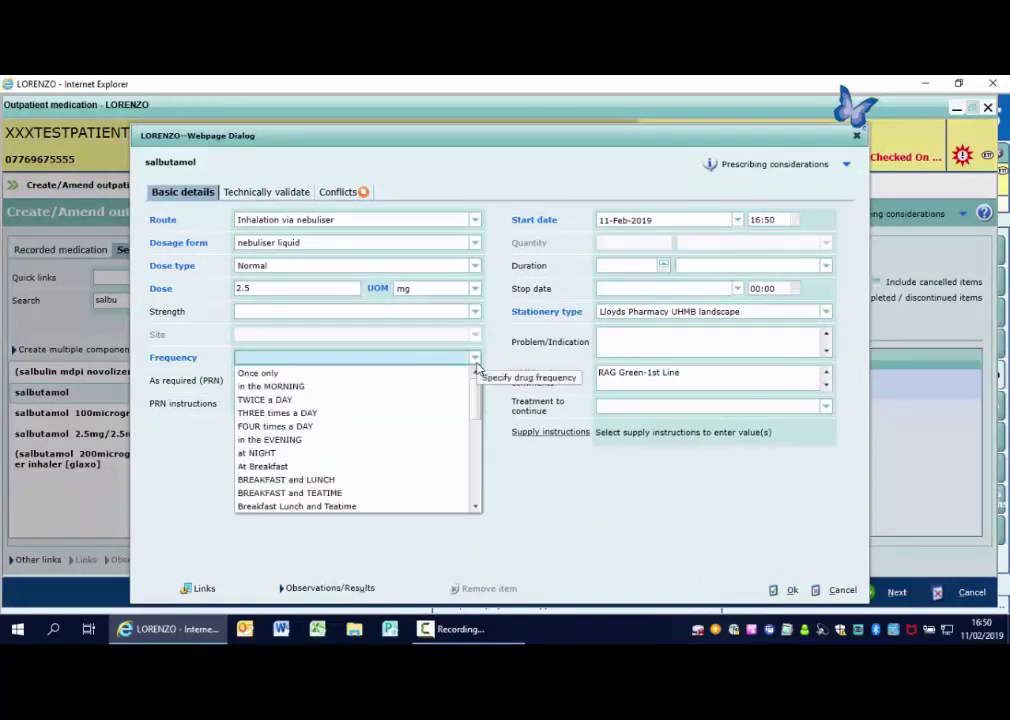
click(409, 430)
click(631, 264)
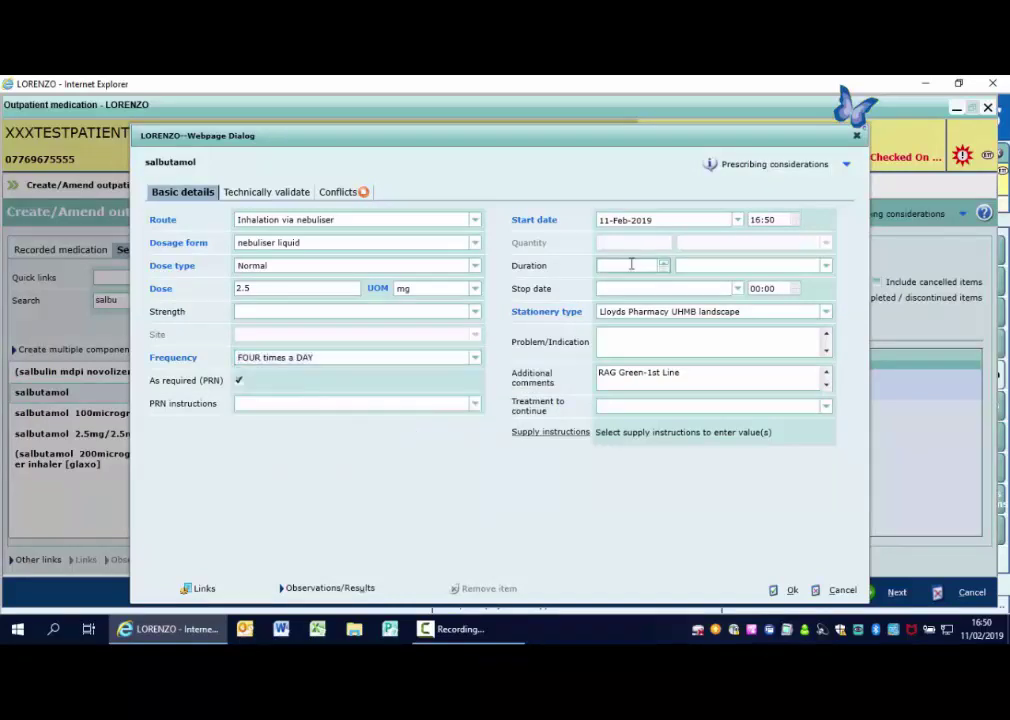
text(7)
key(Tab)
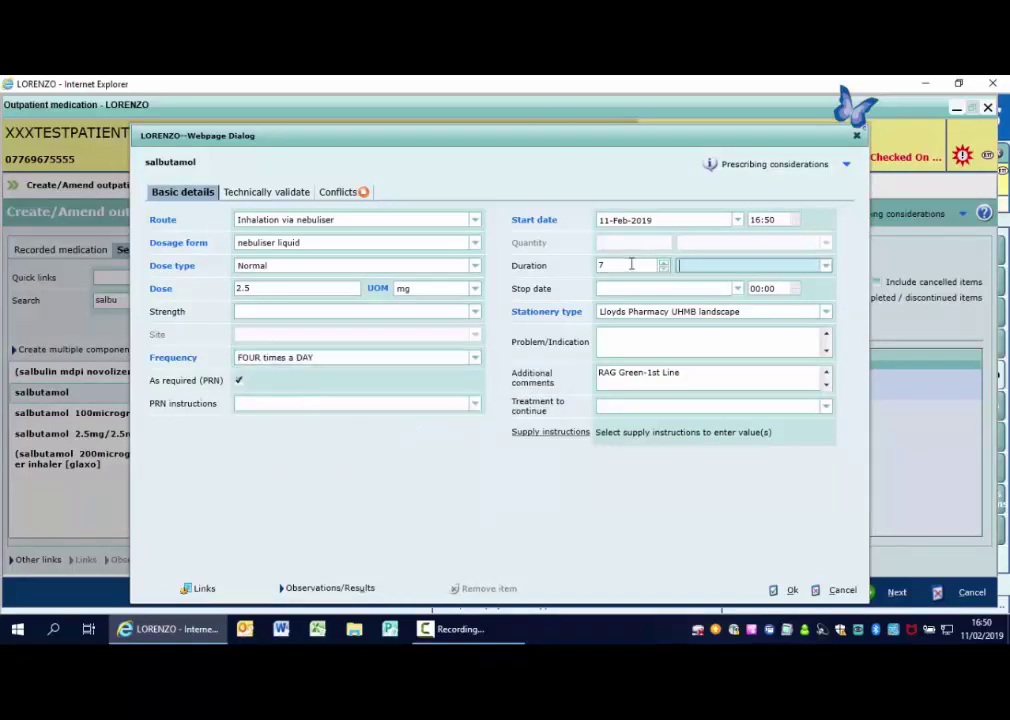
text(d)
key(Return)
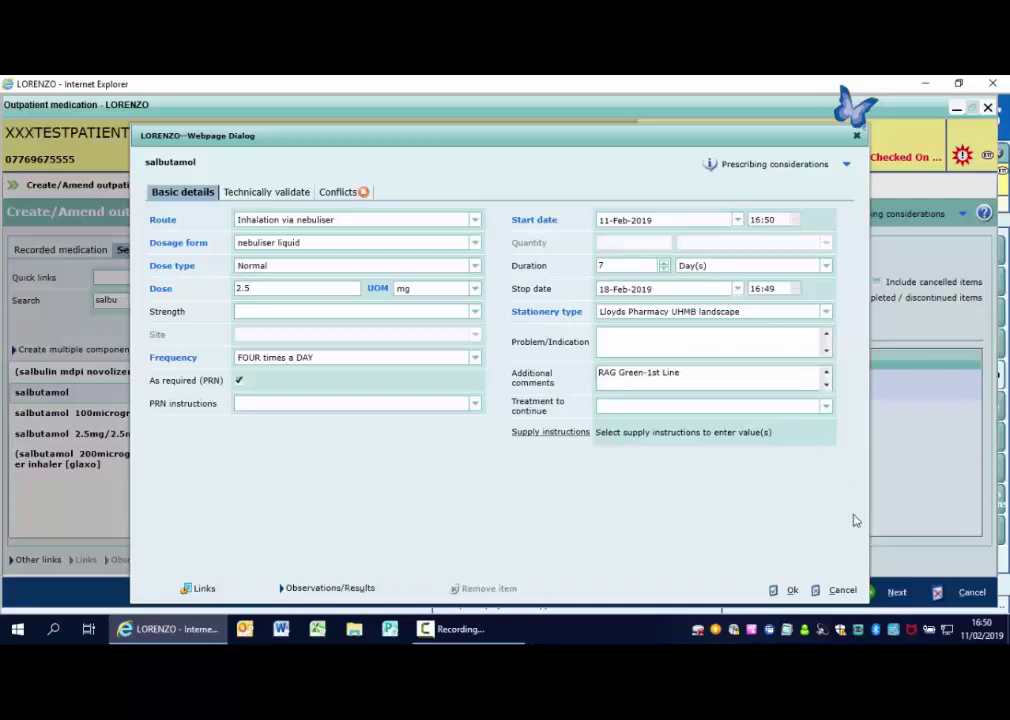
click(791, 592)
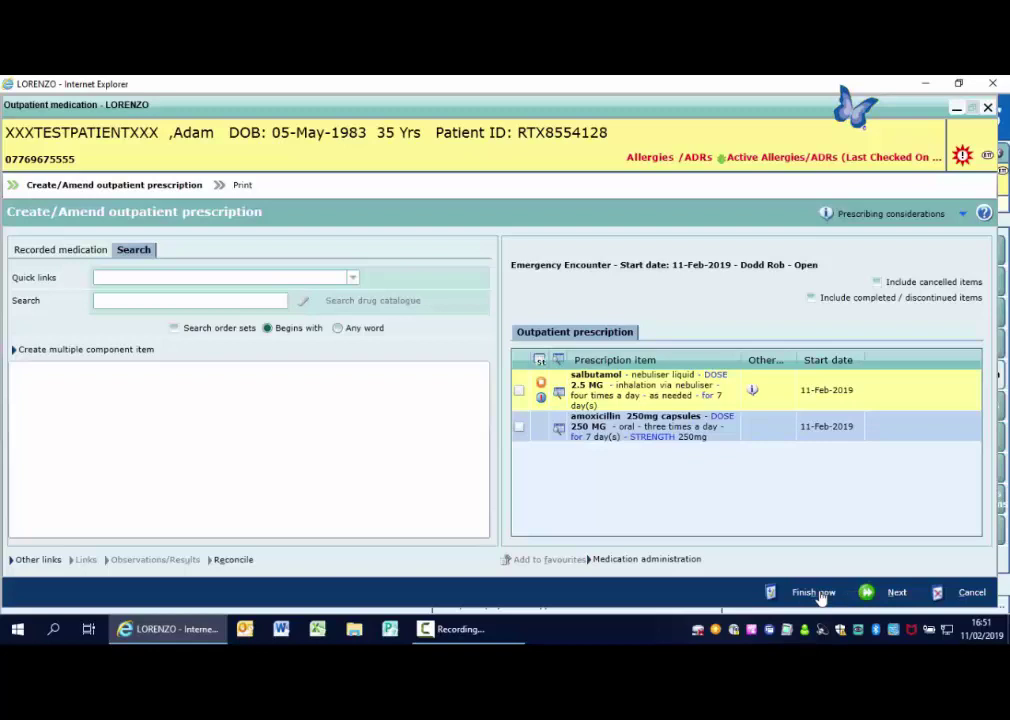
Finish the amoxicillin and salbutamol prescription and print it via Local Print
click(813, 592)
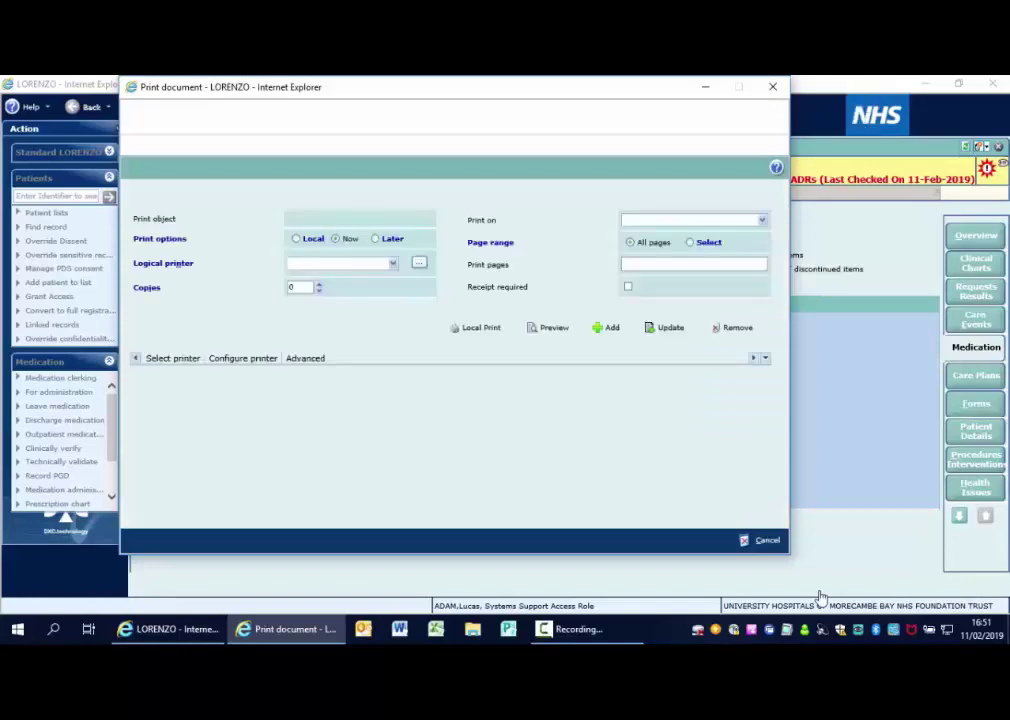
click(479, 334)
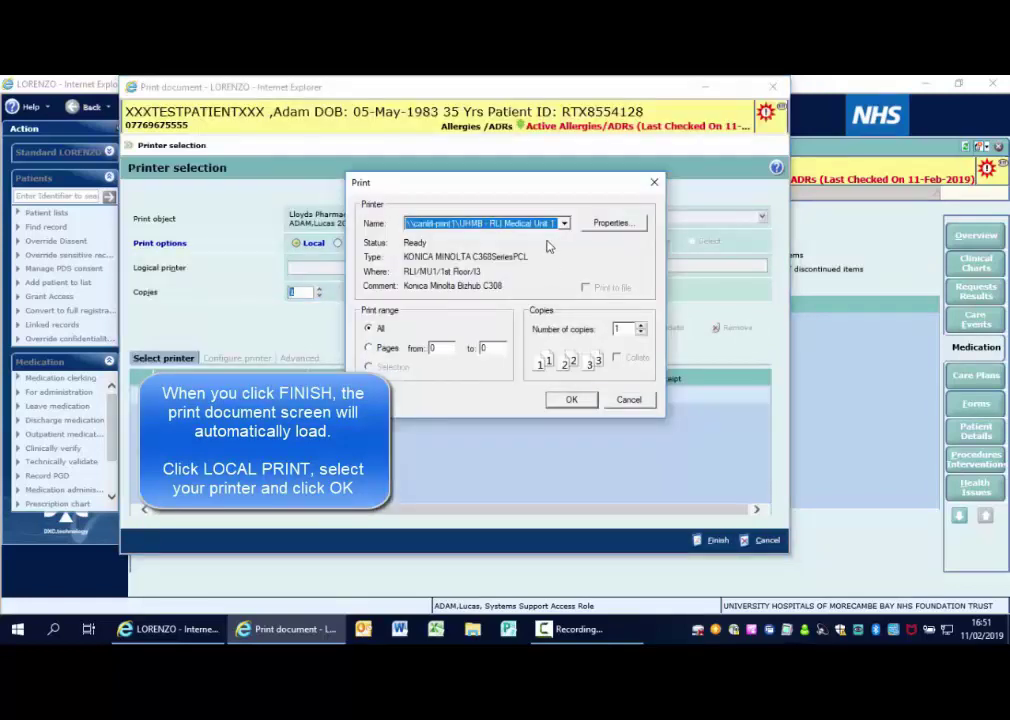
click(584, 405)
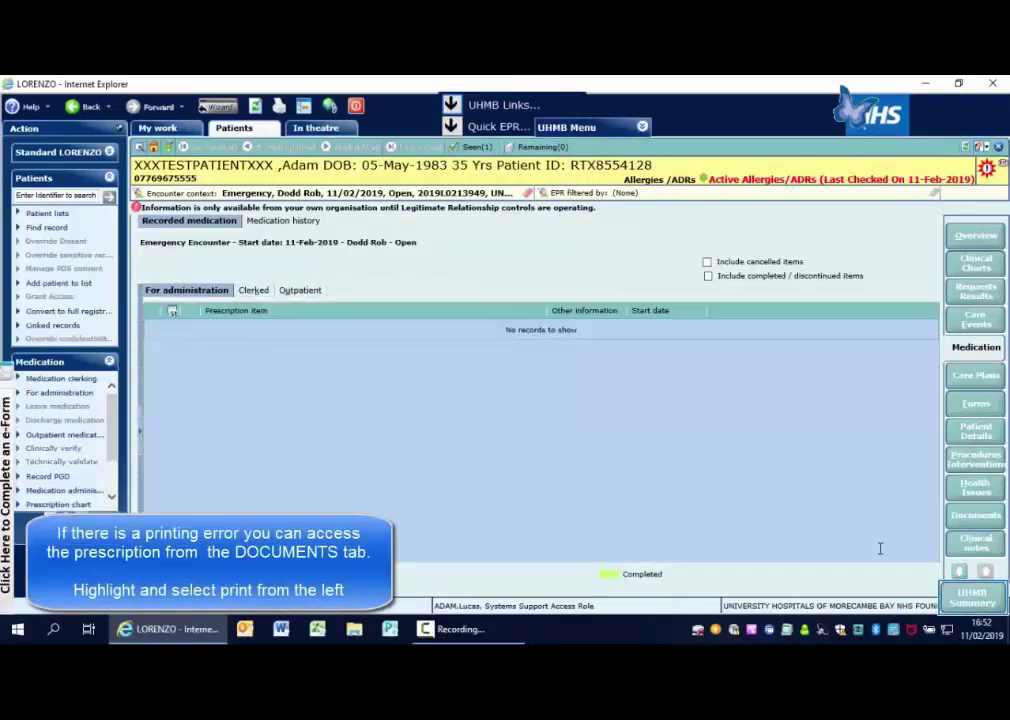
Open the patient's Documents tab from the right-hand navigation bar
click(969, 516)
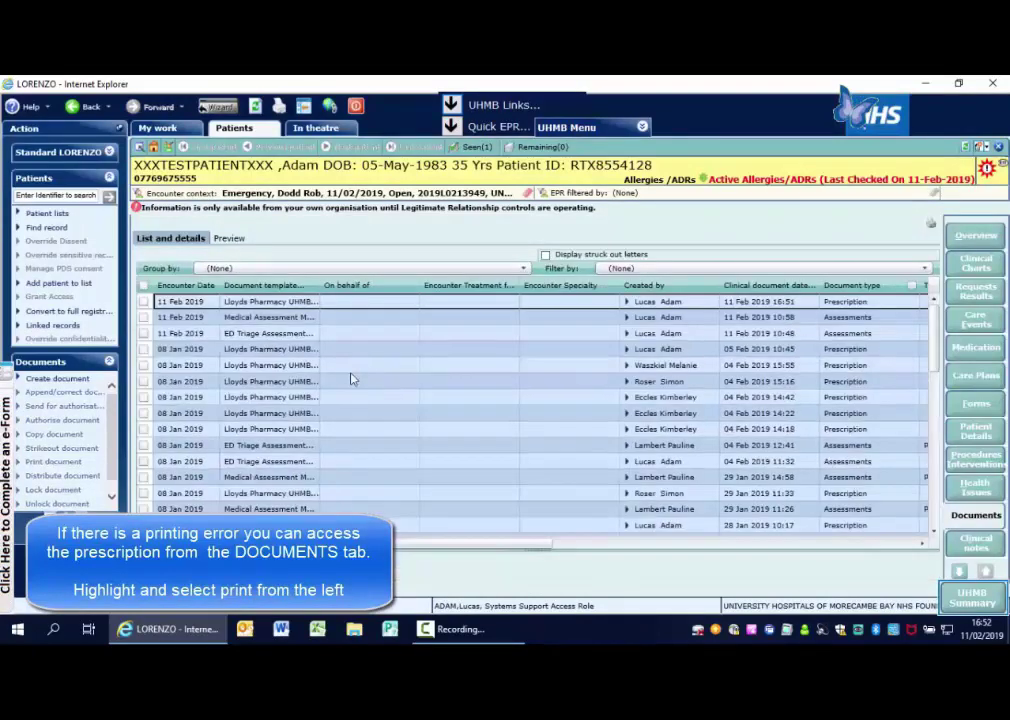
Tick the newest 11 Feb 2019 Lloyds Pharmacy prescription and scroll through its preview
click(144, 302)
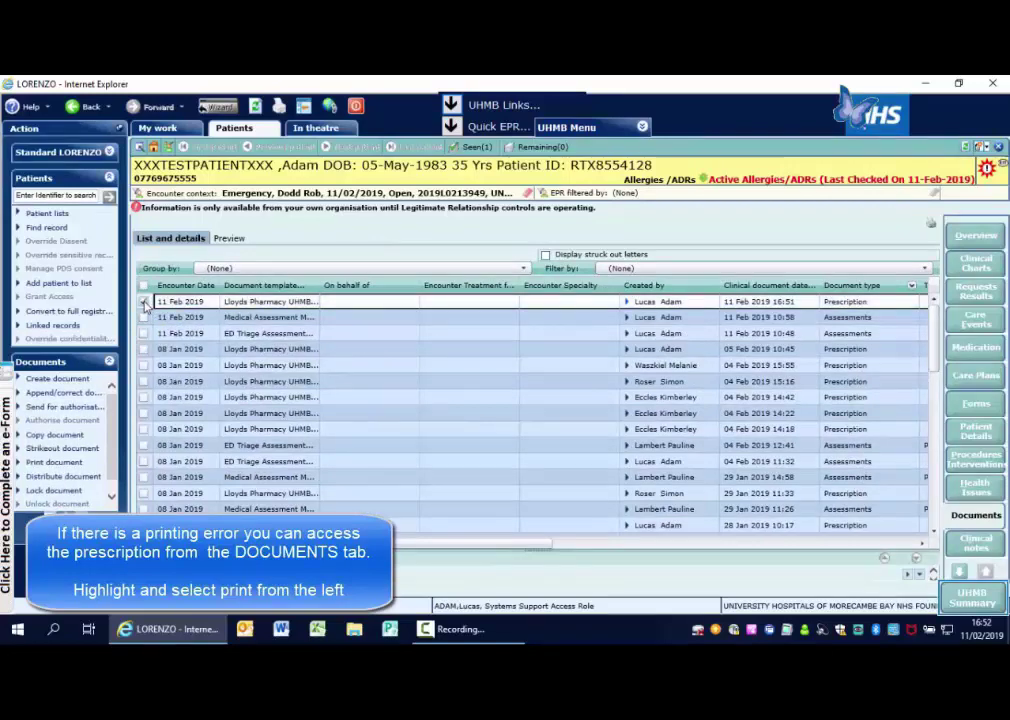
click(229, 240)
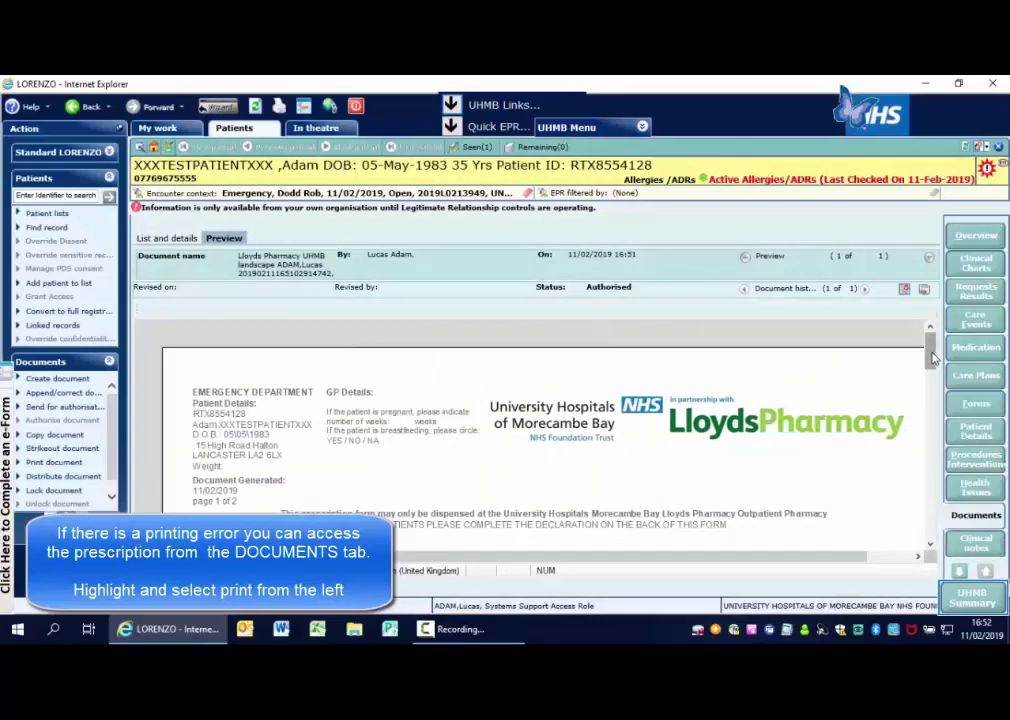
drag(935, 358, 932, 400)
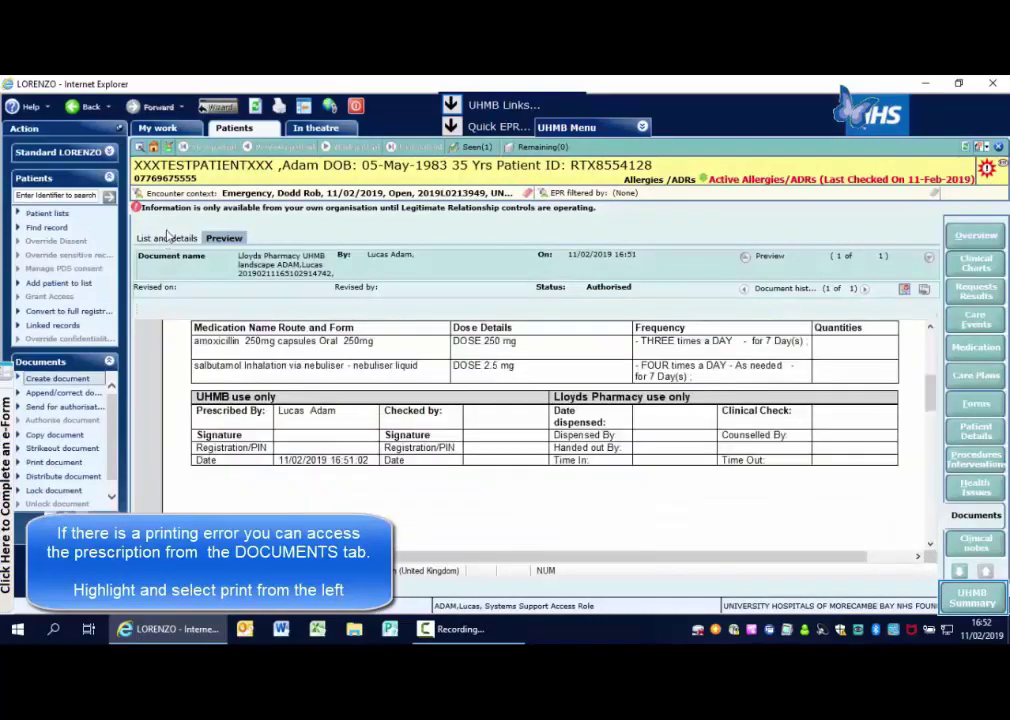
Switch back to List and details and tick the top 11 Feb 2019 Lloyds Pharmacy row
click(168, 240)
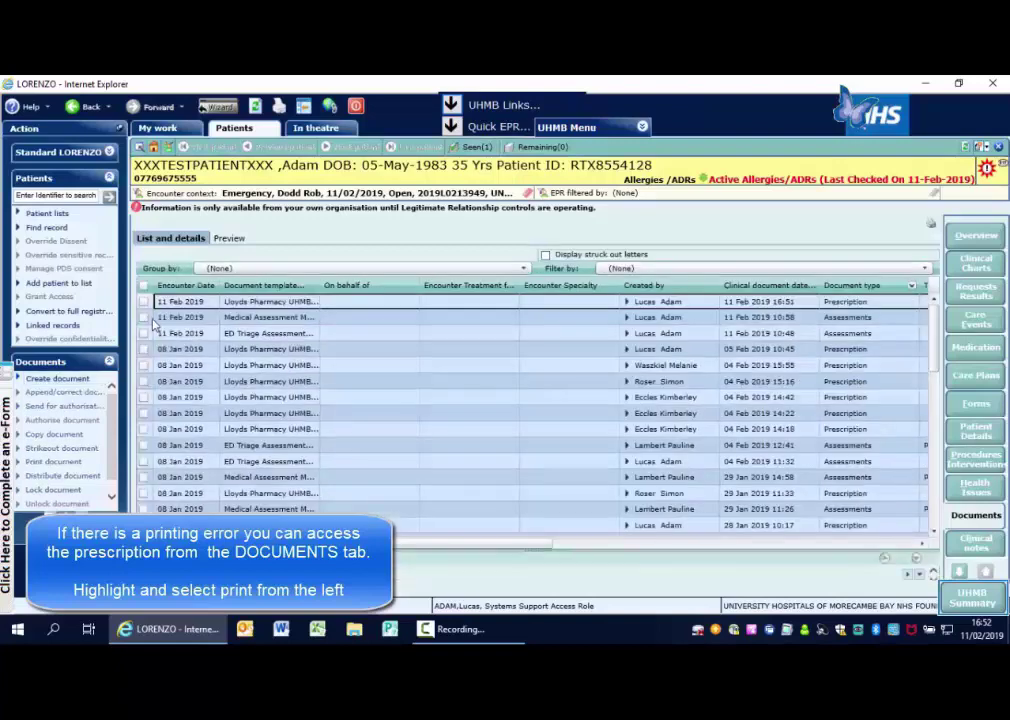
click(143, 304)
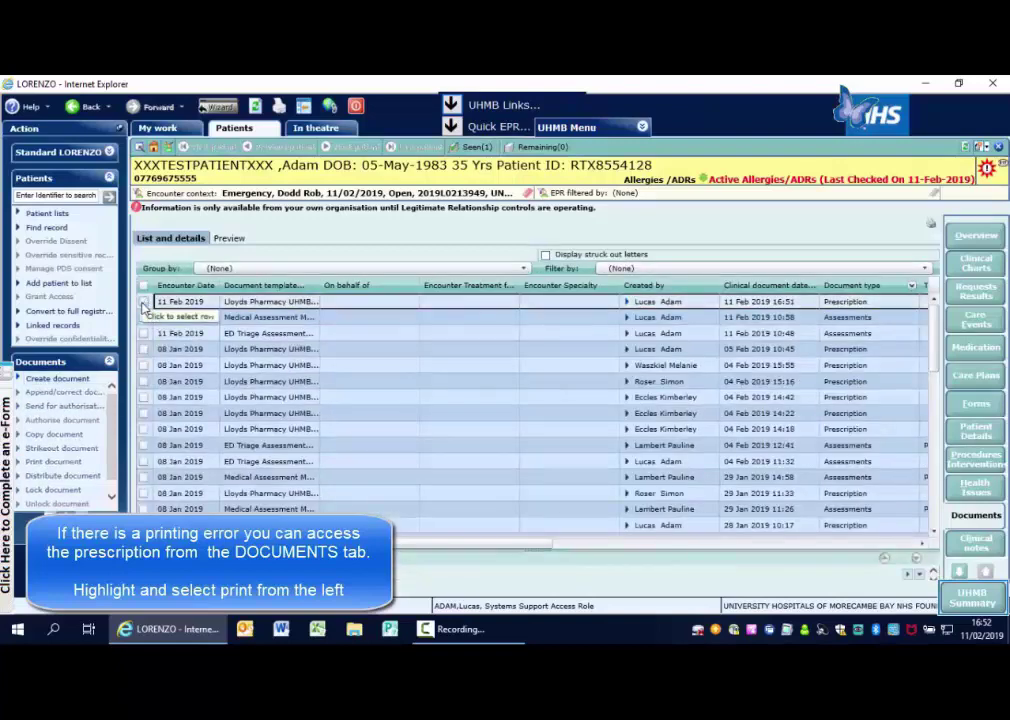
click(143, 302)
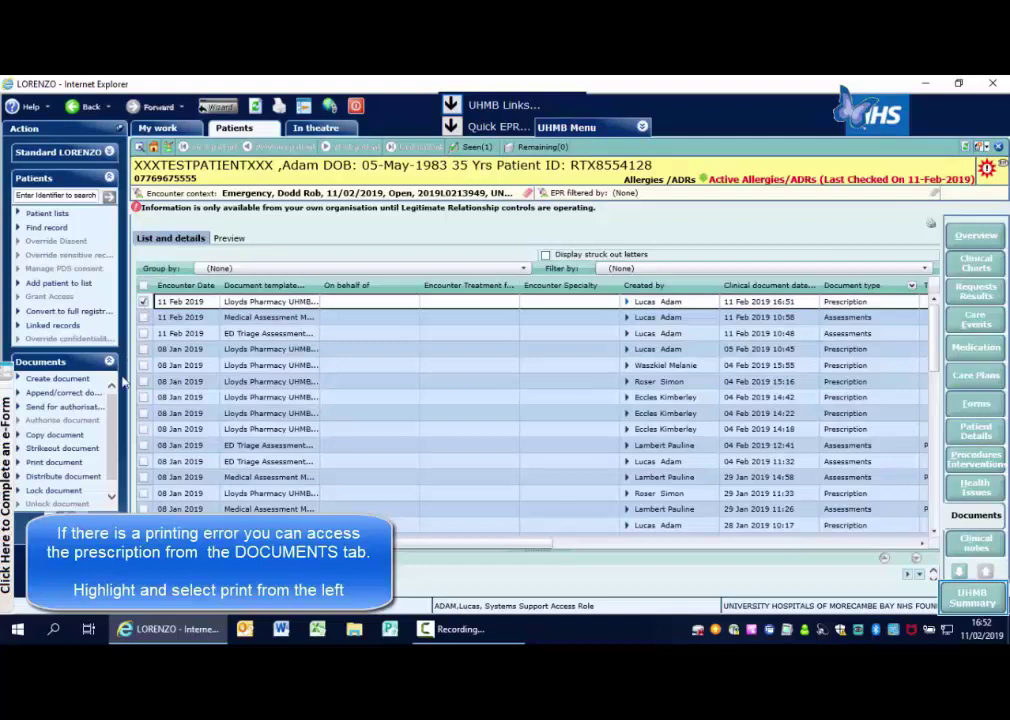